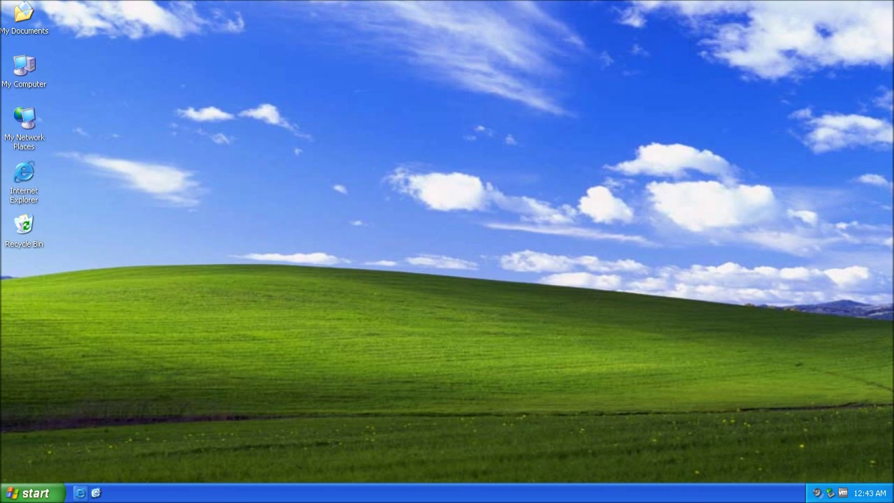
{"action": "left_click", "coordinate": [81, 494]}
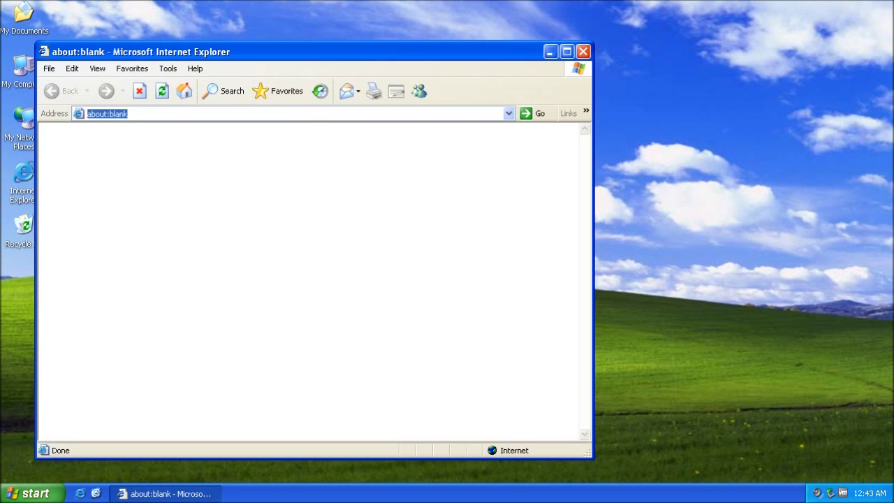
{"action": "type", "text": "www.v"}
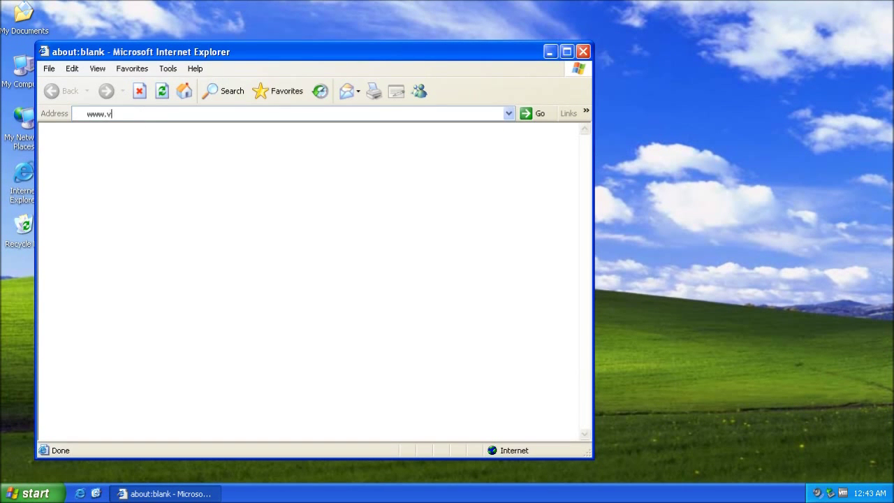
{"action": "type", "text": "erigio.com"}
{"action": "key", "text": "Return"}
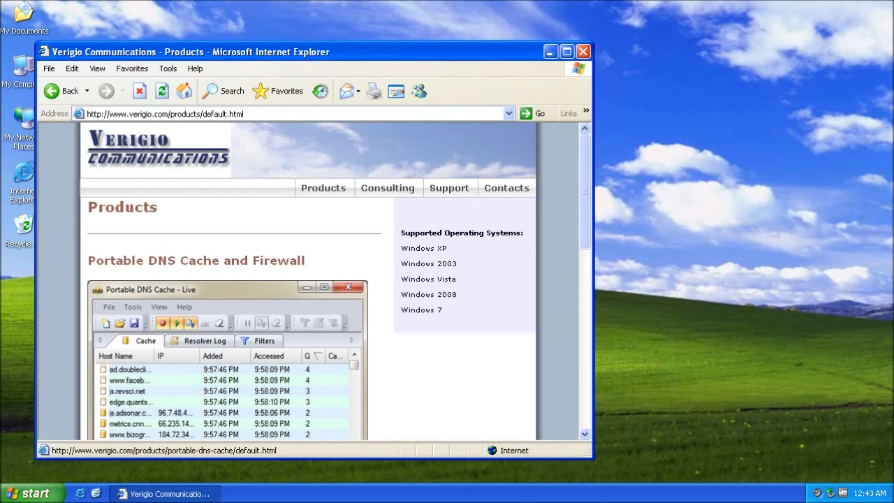
From the Portable DNS Cache and Firewall product page, download and run the 32-bit SetupPortableDNSCache.msi trial installer.
{"action": "left_click", "coordinate": [193, 259]}
{"action": "scroll", "coordinate": [338, 282], "scroll_direction": "down", "scroll_amount": 6}
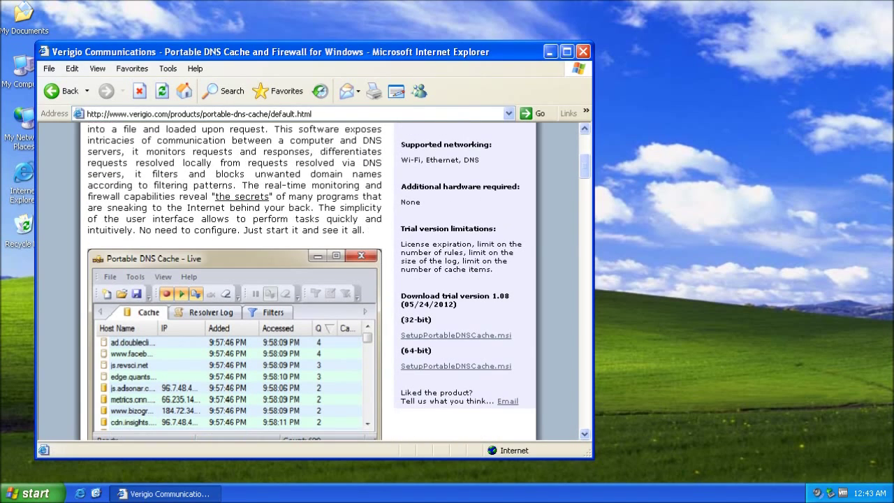
{"action": "left_click", "coordinate": [455, 335]}
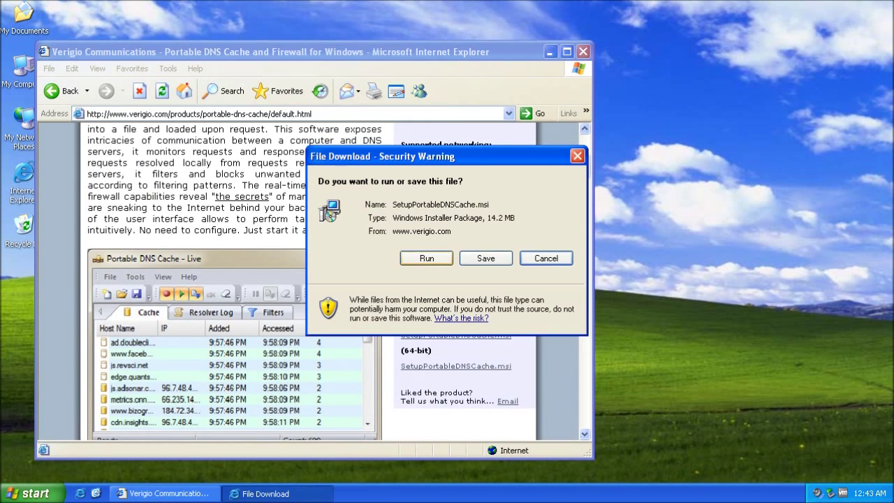
{"action": "left_click", "coordinate": [426, 258]}
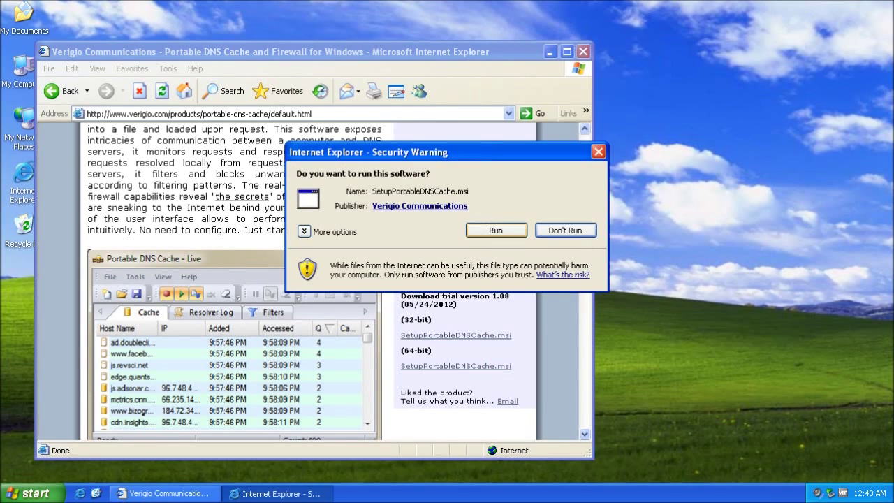
{"action": "left_click", "coordinate": [497, 231]}
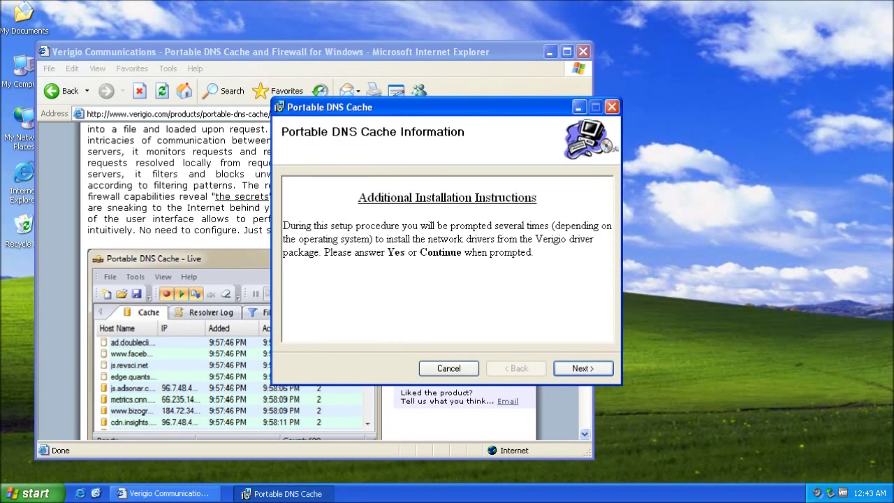
Accept the license agreement and start installing Portable DNS Cache in the default folder for Everyone.
{"action": "left_click", "coordinate": [583, 368]}
{"action": "left_click", "coordinate": [582, 368]}
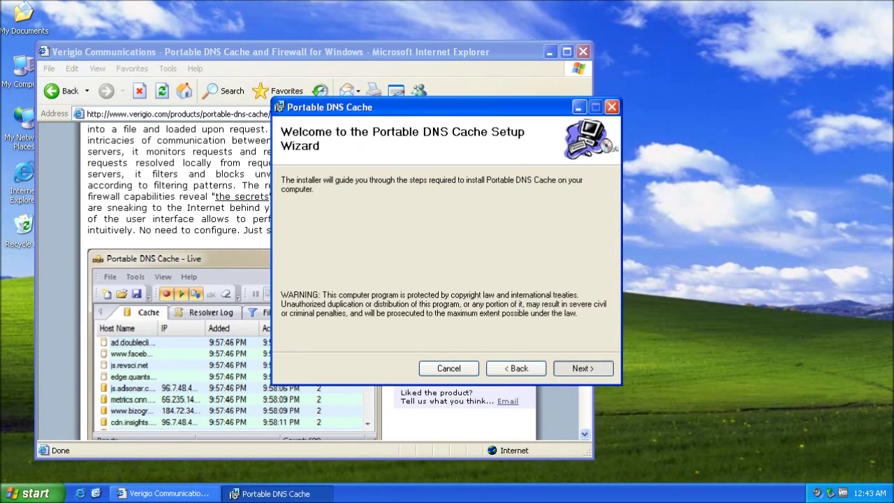
{"action": "left_click", "coordinate": [422, 339]}
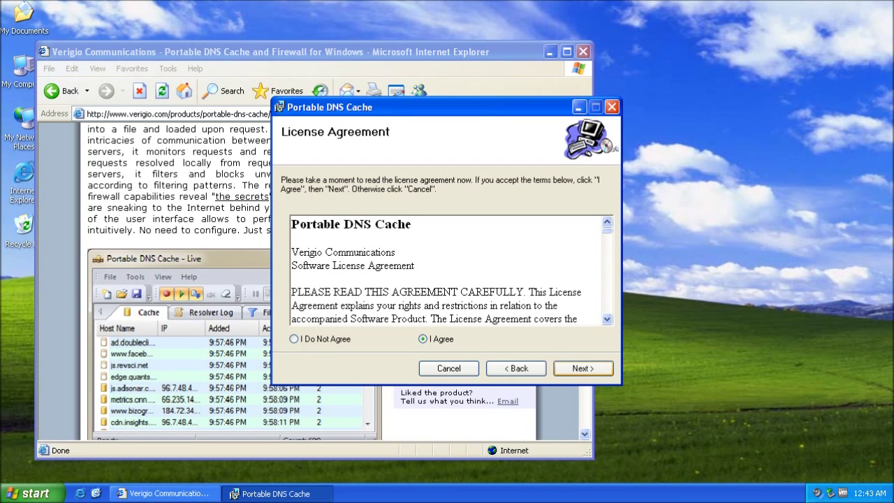
{"action": "key", "text": "Return"}
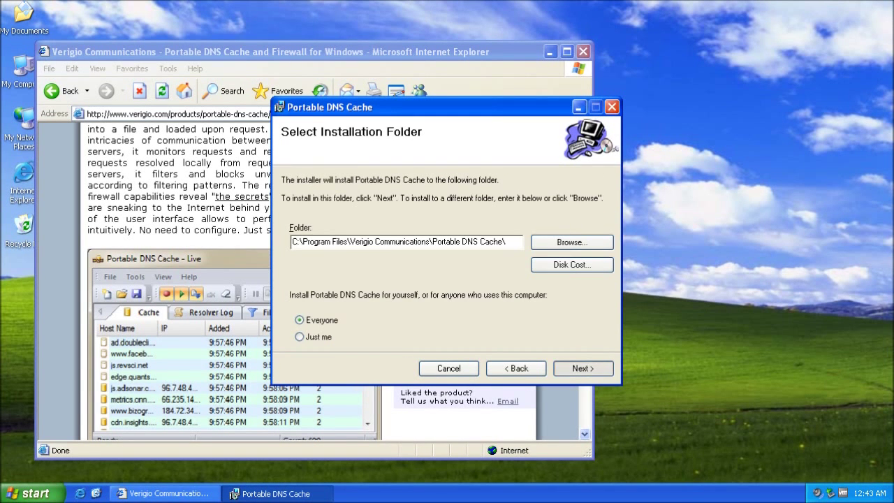
{"action": "key", "text": "Return"}
{"action": "key", "text": "Return"}
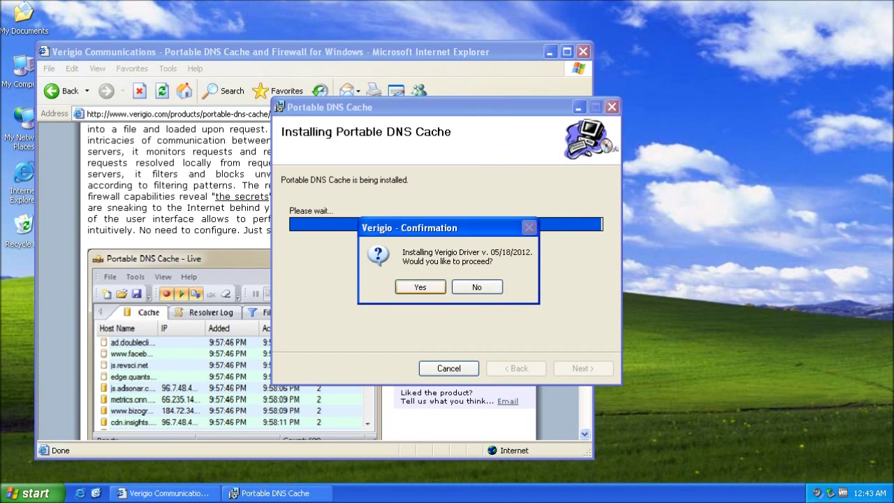
Approve the Verigio driver installation, continuing despite the Windows Logo testing warnings, and acknowledge its completion.
{"action": "key", "text": "Return"}
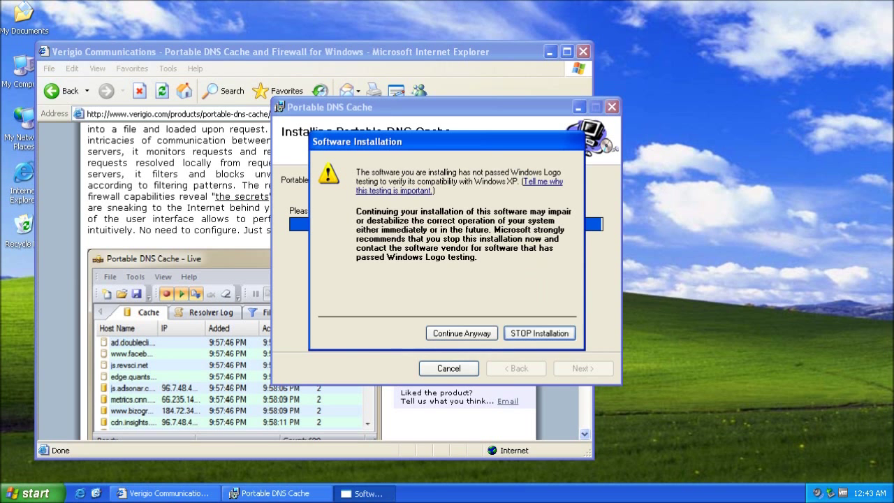
{"action": "left_click", "coordinate": [461, 334]}
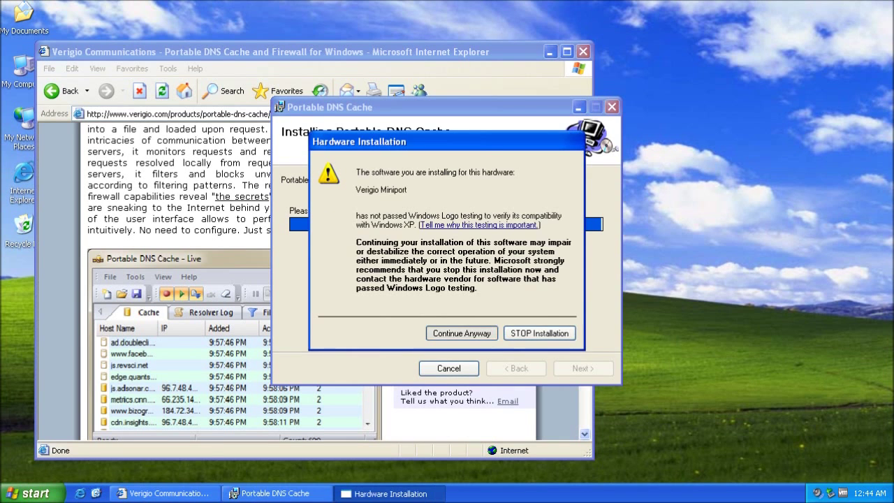
{"action": "key", "text": "alt+c"}
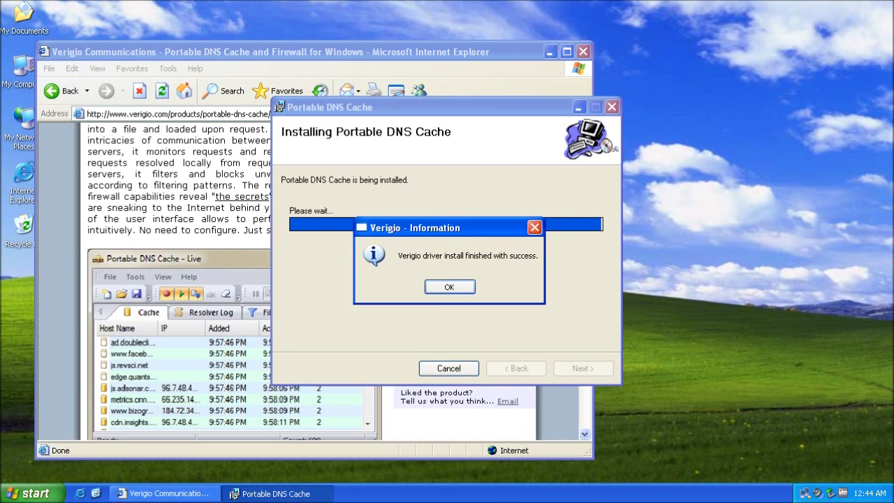
{"action": "key", "text": "Return"}
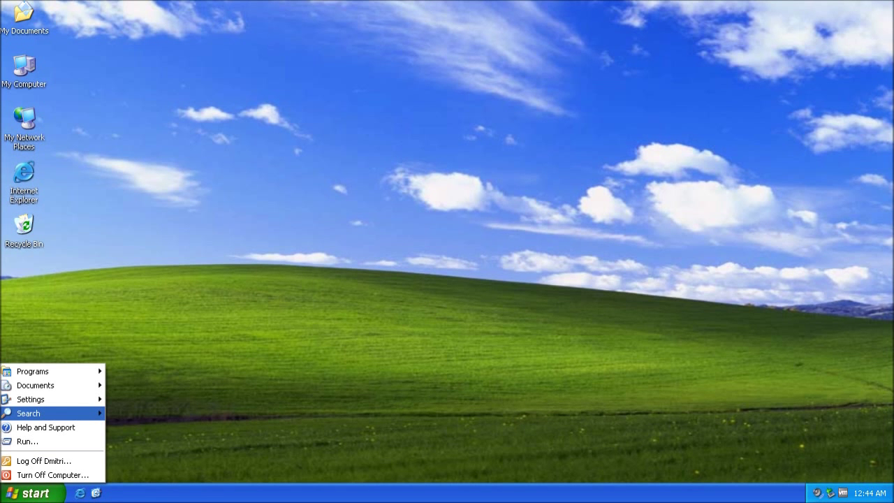
Launch Portable DNS Cache and move its window aside to leave room for a browser.
{"action": "key", "text": "Escape"}
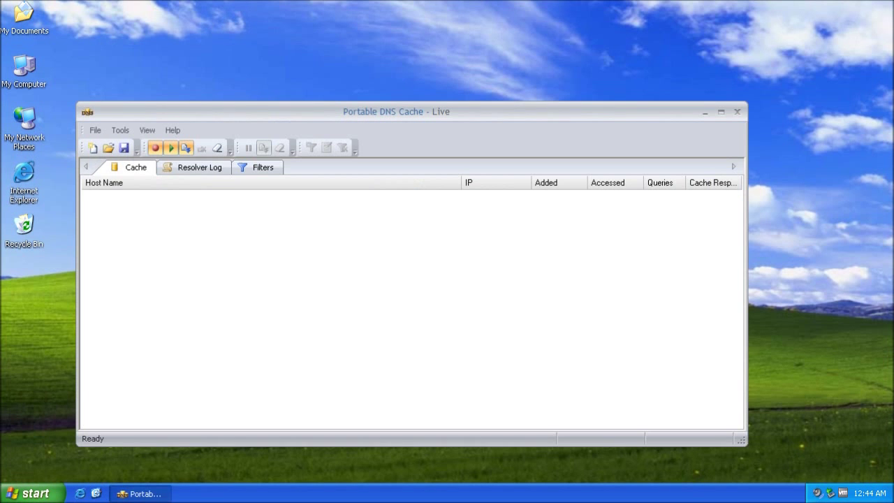
{"action": "left_click_drag", "start_coordinate": [396, 112], "coordinate": [537, 141]}
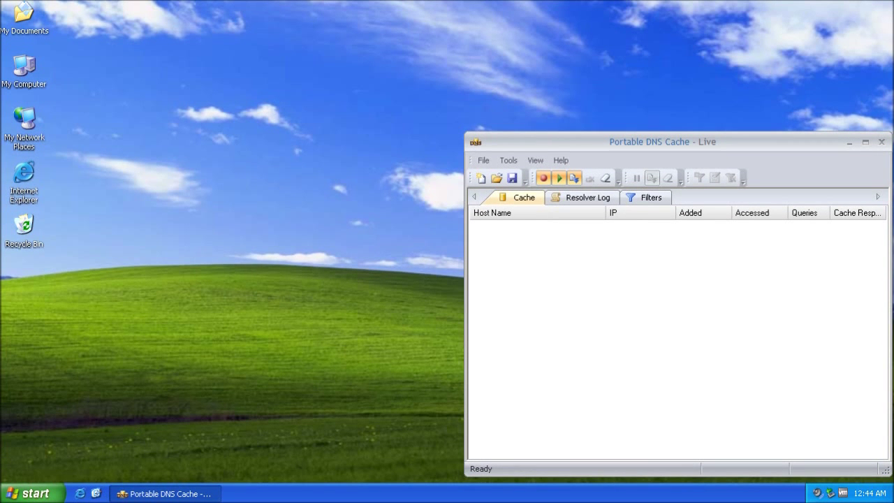
Look through the Resolver Log and Filters views of Portable DNS Cache, then return to the Cache view.
{"action": "left_click", "coordinate": [581, 197]}
{"action": "left_click", "coordinate": [645, 197]}
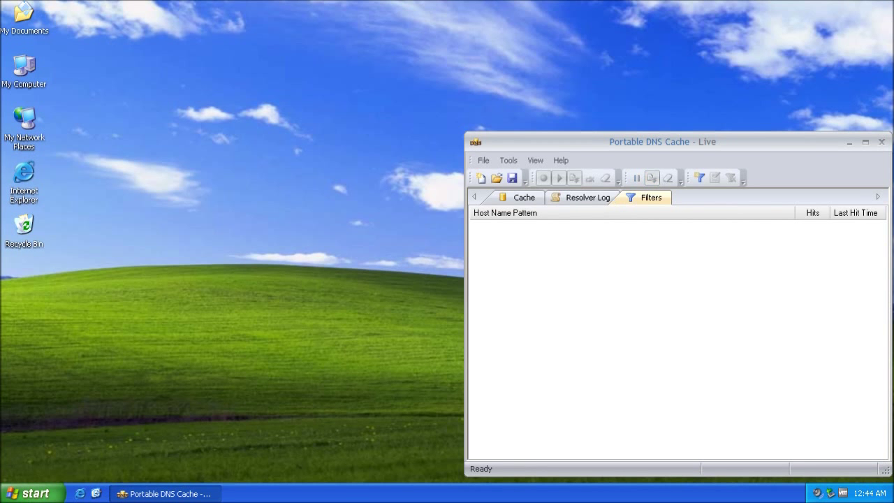
{"action": "left_click", "coordinate": [517, 197]}
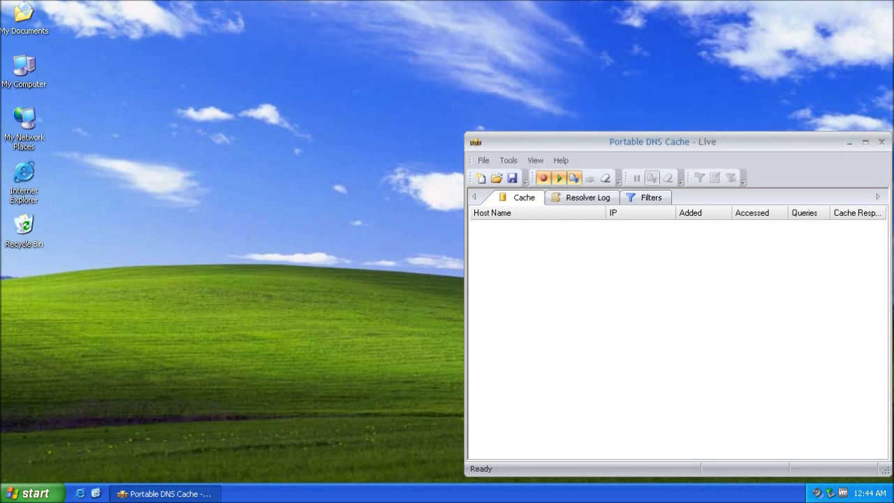
{"action": "left_click", "coordinate": [80, 494]}
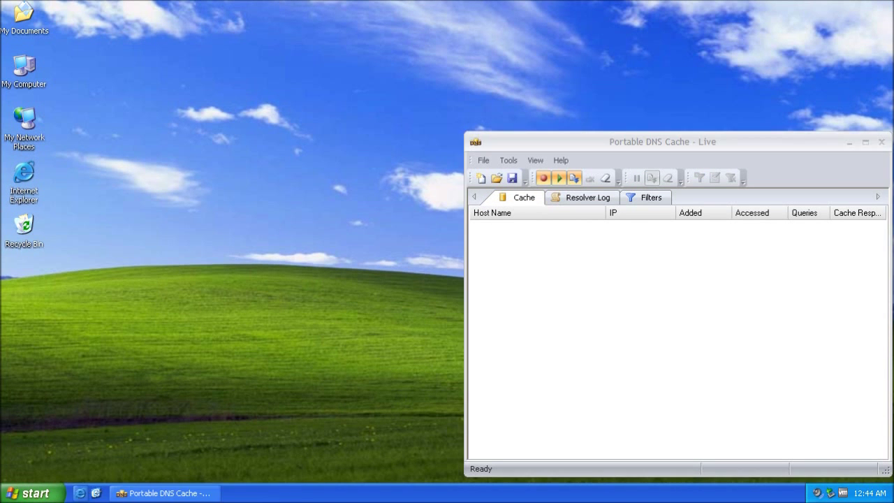
{"action": "left_click", "coordinate": [159, 115]}
{"action": "type", "text": "w"}
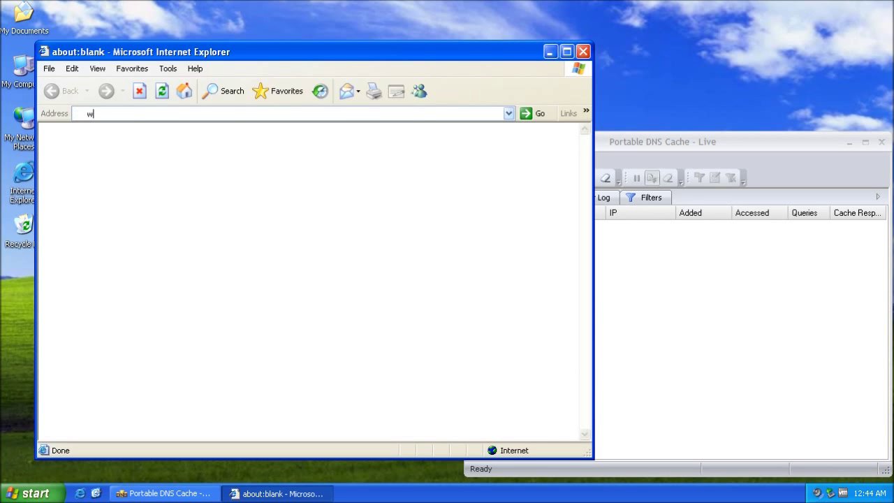
{"action": "type", "text": "ww.yahoo.com"}
{"action": "key", "text": "Return"}
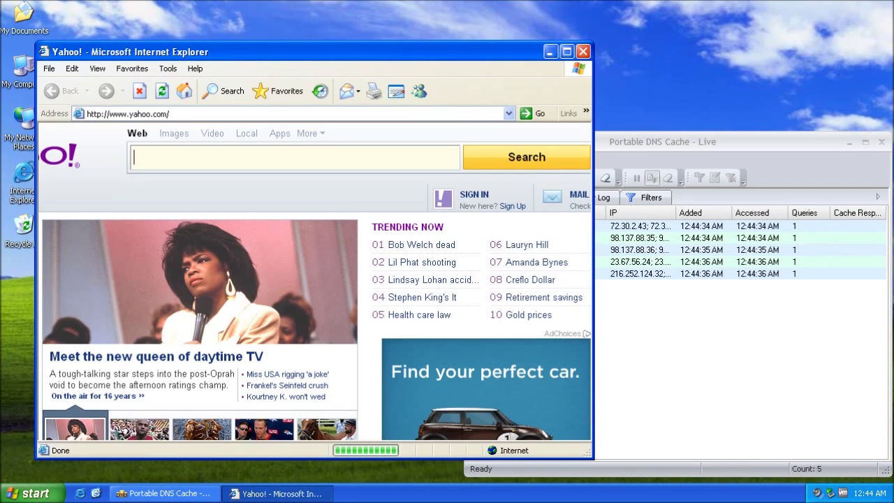
Switch to Portable DNS Cache, close the Yahoo! browser window, and review the resolver log and filters.
{"action": "key", "text": "alt+Tab"}
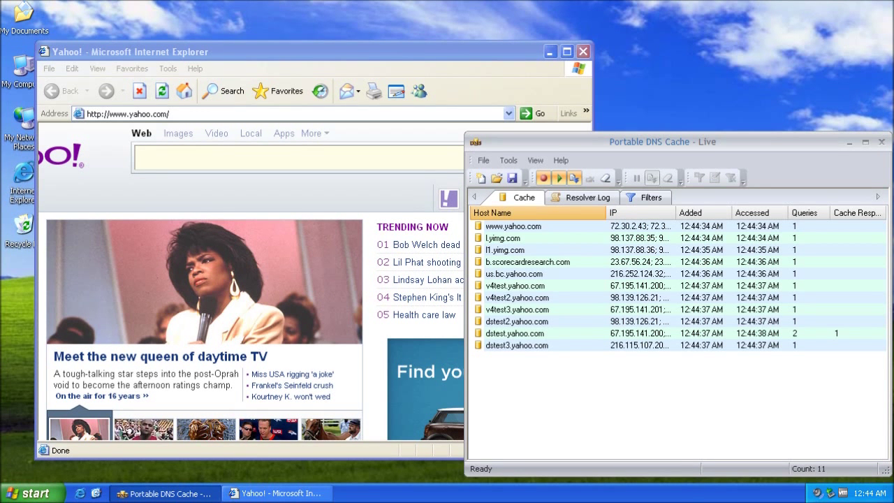
{"action": "left_click", "coordinate": [584, 51]}
{"action": "left_click", "coordinate": [587, 197]}
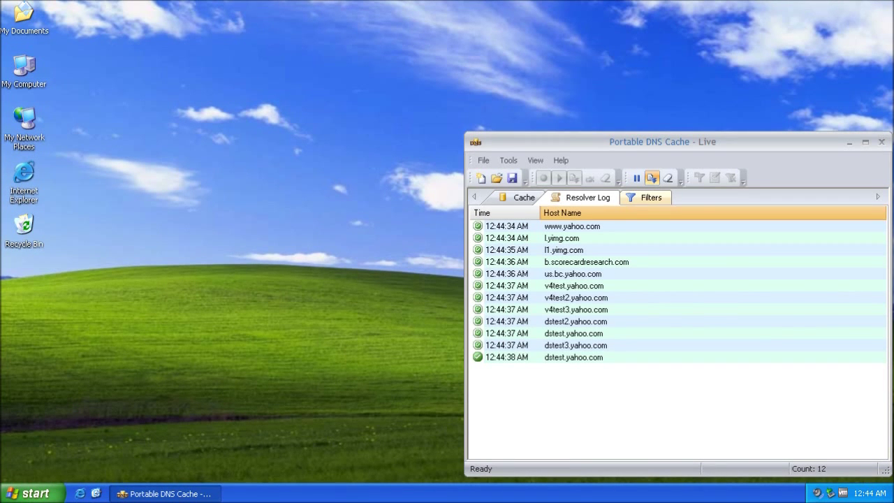
{"action": "left_click", "coordinate": [650, 198]}
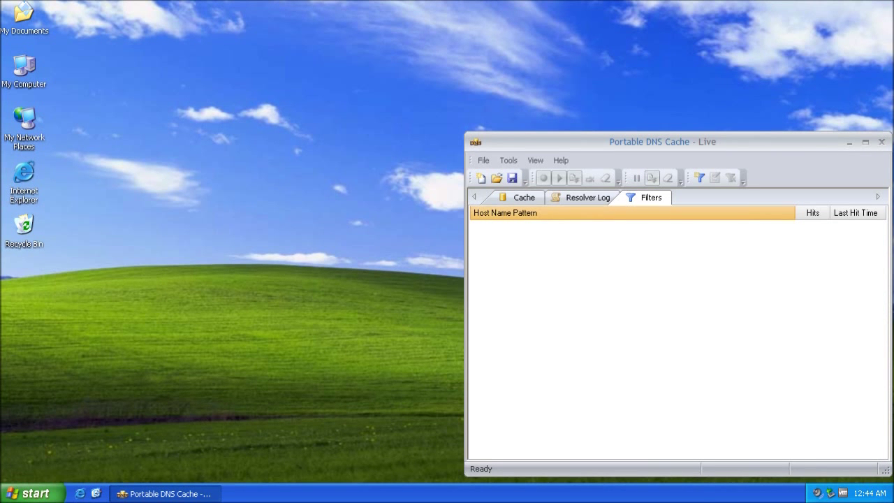
{"action": "left_click", "coordinate": [588, 197]}
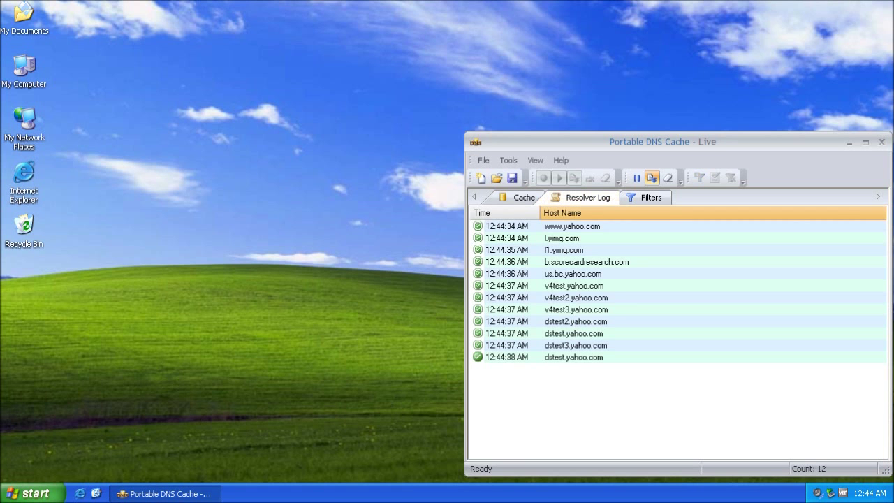
{"action": "left_click", "coordinate": [519, 226]}
{"action": "right_click", "coordinate": [519, 226]}
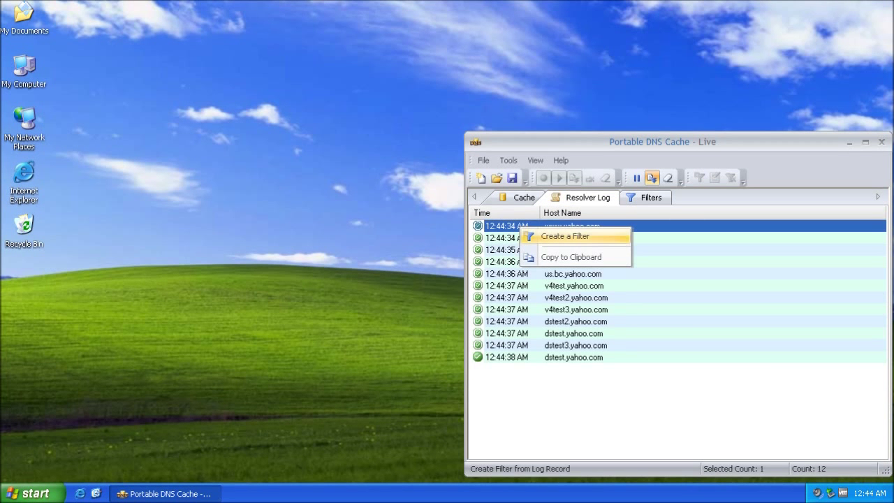
{"action": "left_click", "coordinate": [564, 236]}
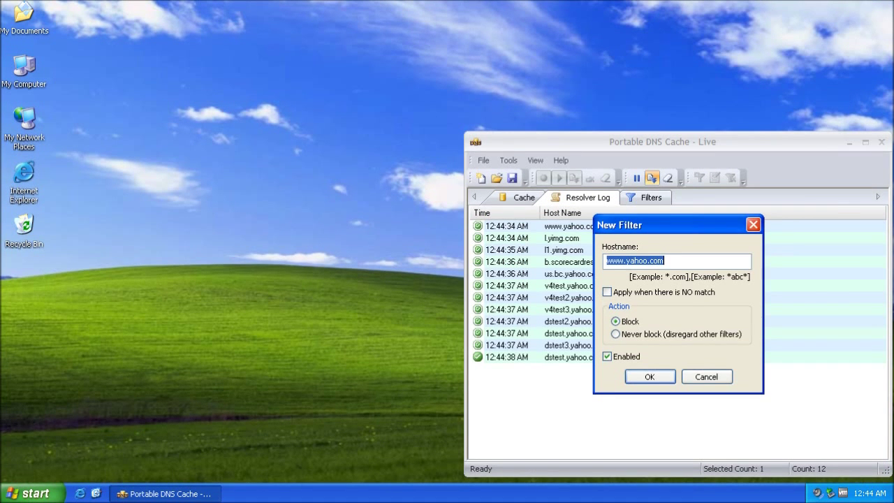
{"action": "left_click_drag", "start_coordinate": [626, 260], "coordinate": [605, 261]}
{"action": "type", "text": "*."}
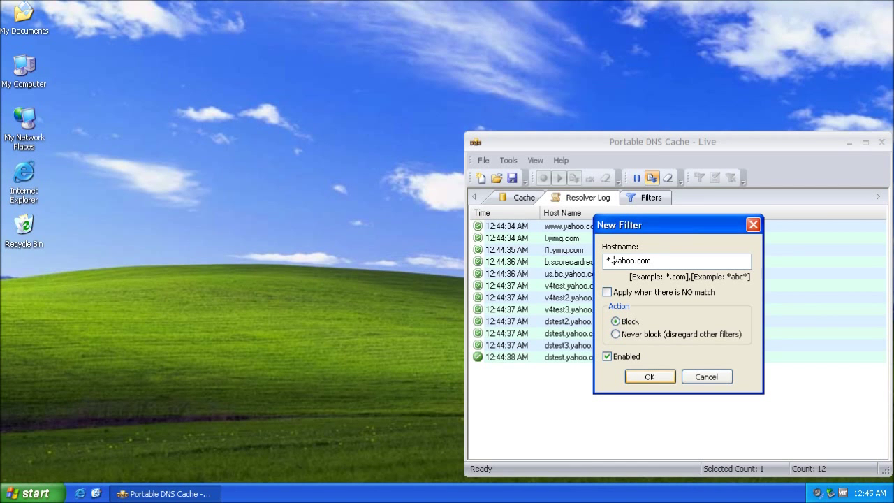
{"action": "left_click", "coordinate": [649, 377]}
Add a second filter to the filter list that blocks the hostname pattern *.localdomain.
{"action": "left_click", "coordinate": [650, 197]}
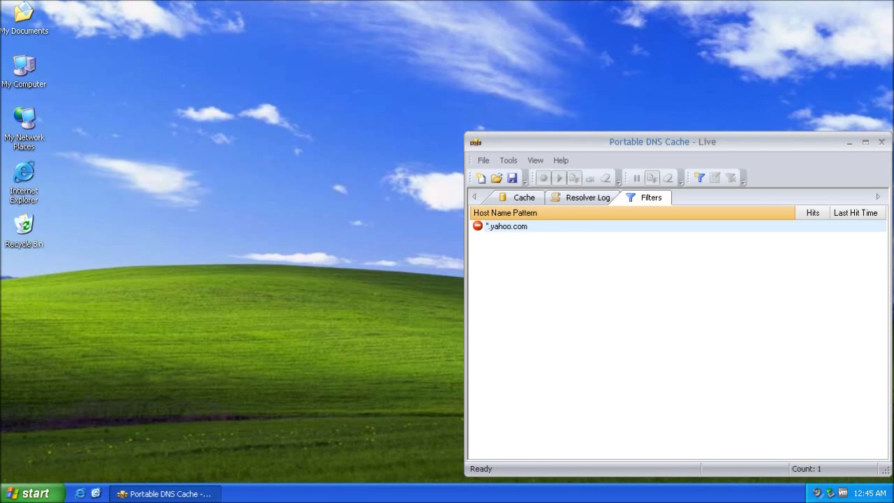
{"action": "left_click", "coordinate": [699, 178]}
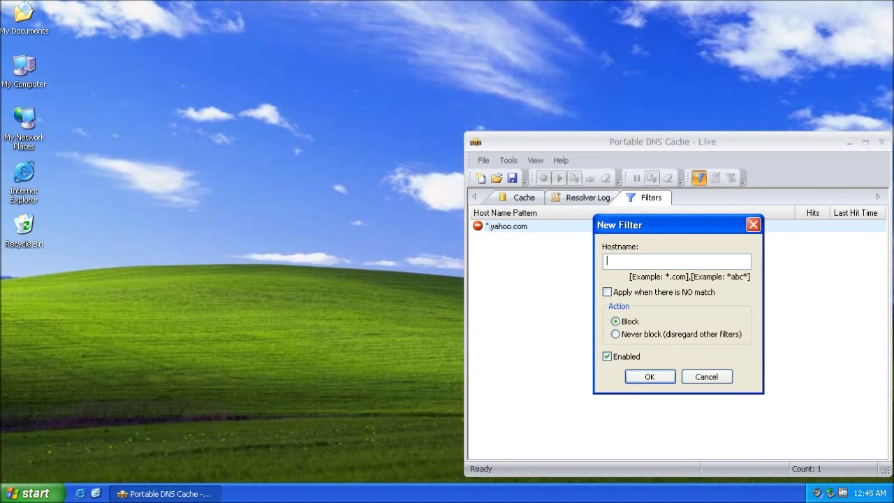
{"action": "type", "text": "*.localdomain"}
{"action": "left_click", "coordinate": [649, 377]}
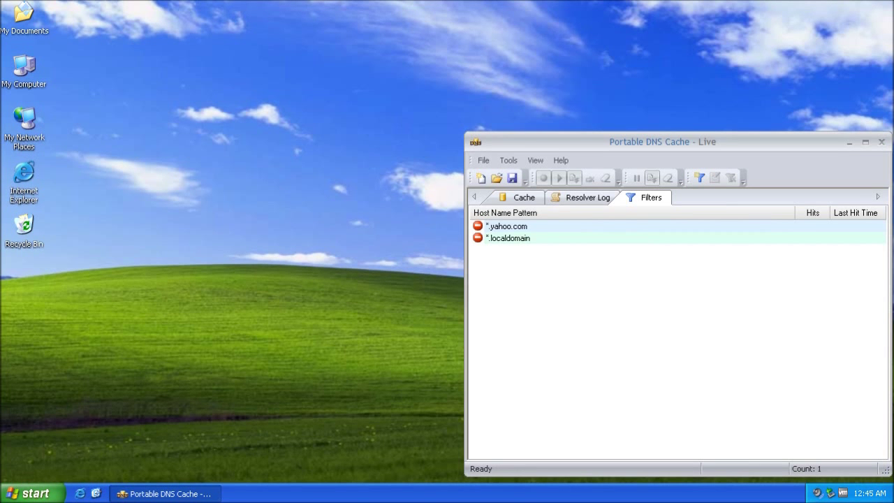
{"action": "left_click", "coordinate": [583, 197]}
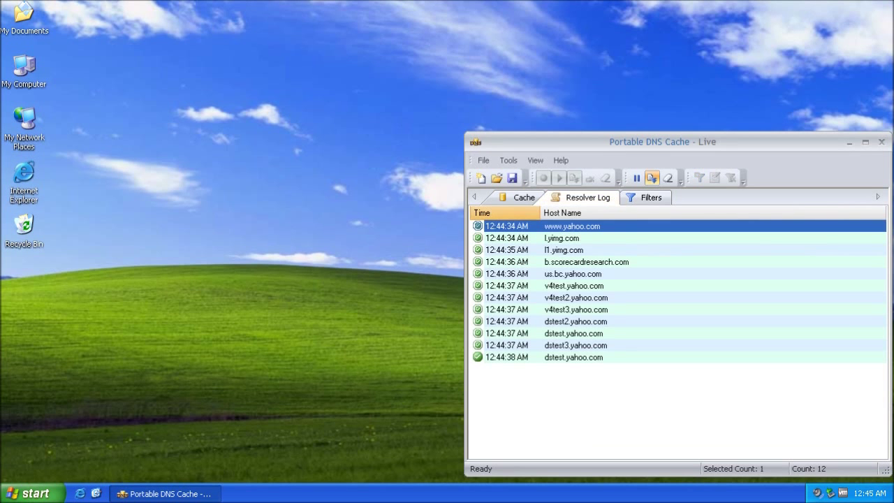
{"action": "left_click", "coordinate": [80, 494]}
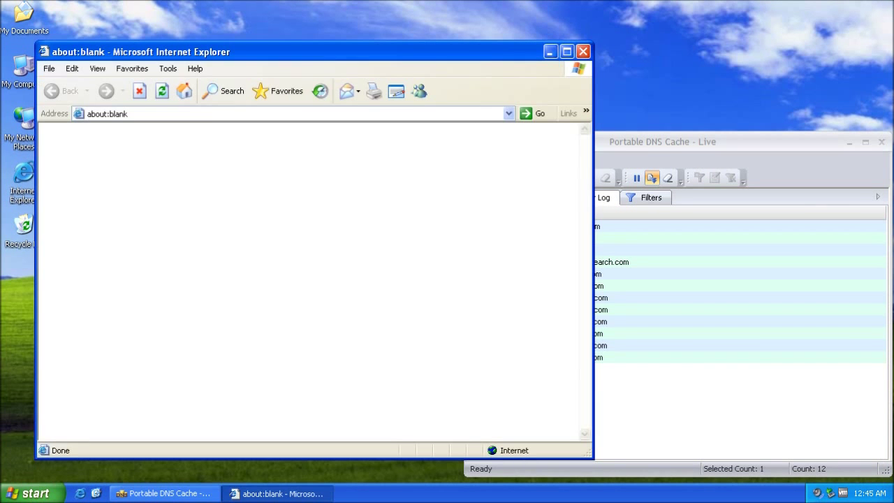
{"action": "type", "text": "www"}
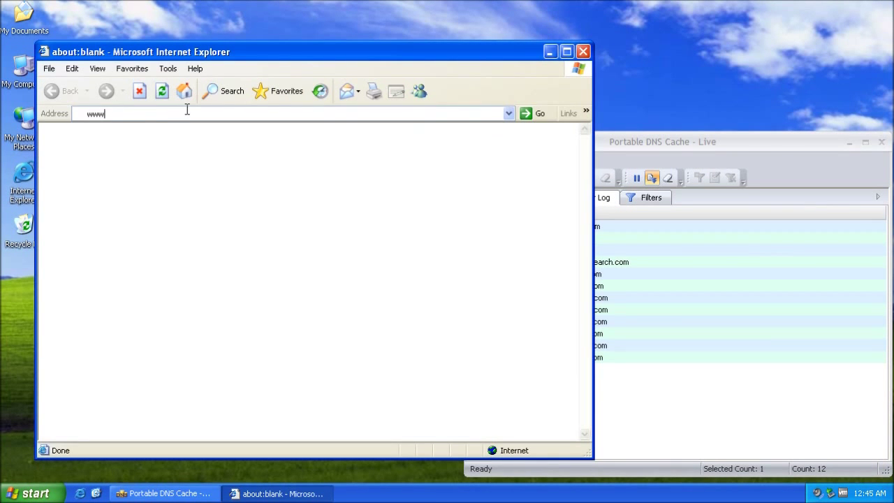
{"action": "type", "text": ".yahoo.com"}
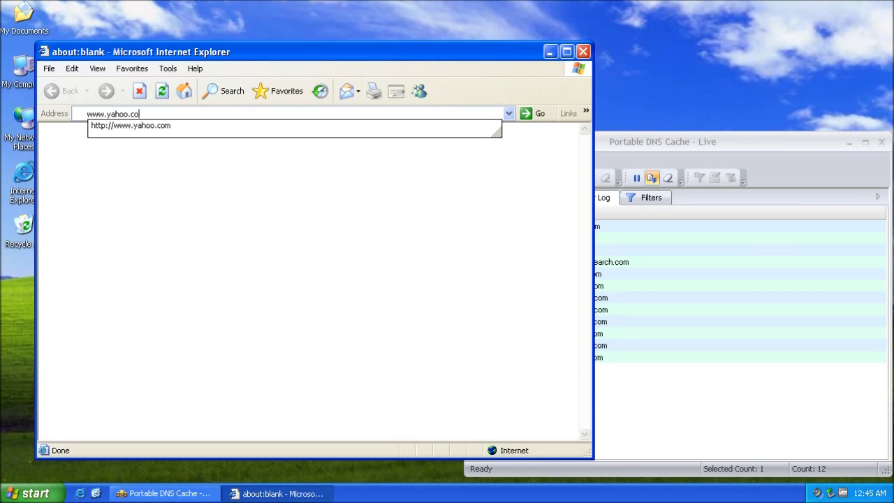
{"action": "key", "text": "Return"}
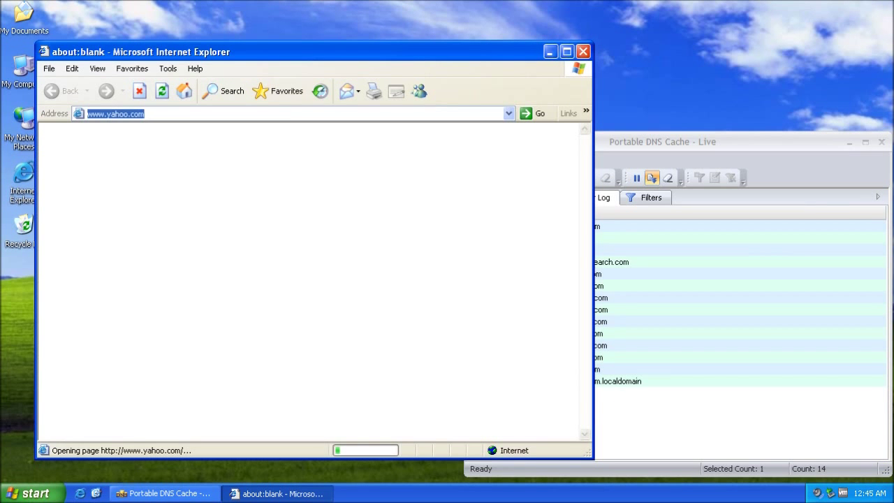
{"action": "key", "text": "alt+Tab"}
{"action": "left_click", "coordinate": [593, 369]}
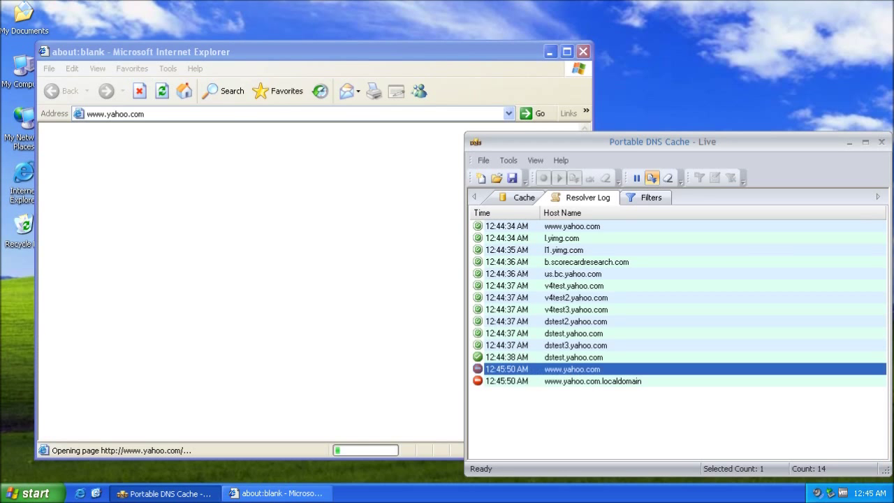
{"action": "left_click", "coordinate": [592, 380]}
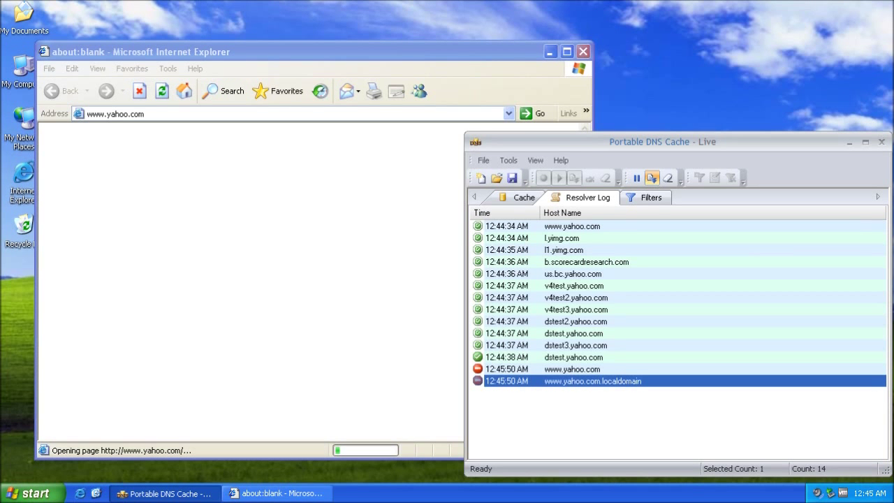
{"action": "left_click", "coordinate": [644, 197]}
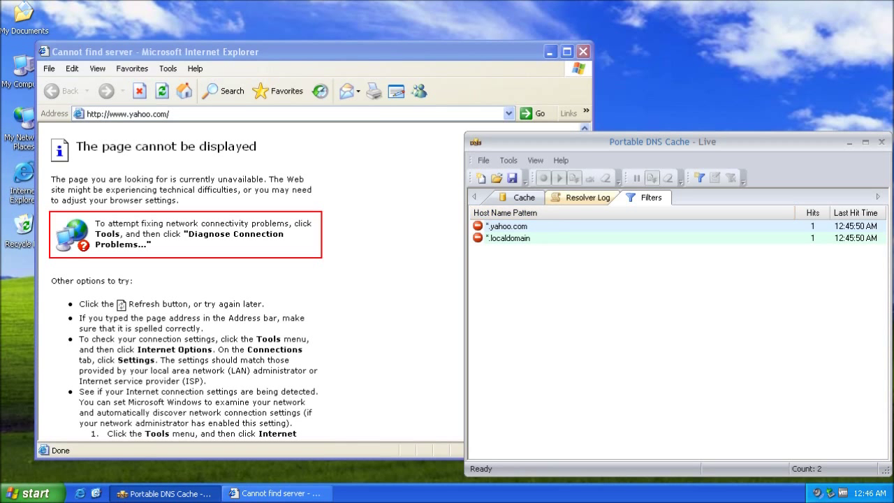
{"action": "left_click", "coordinate": [583, 197]}
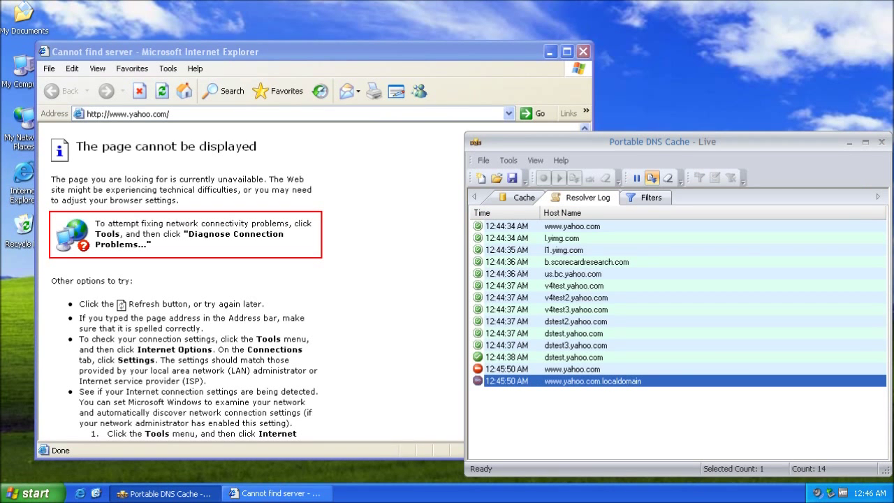